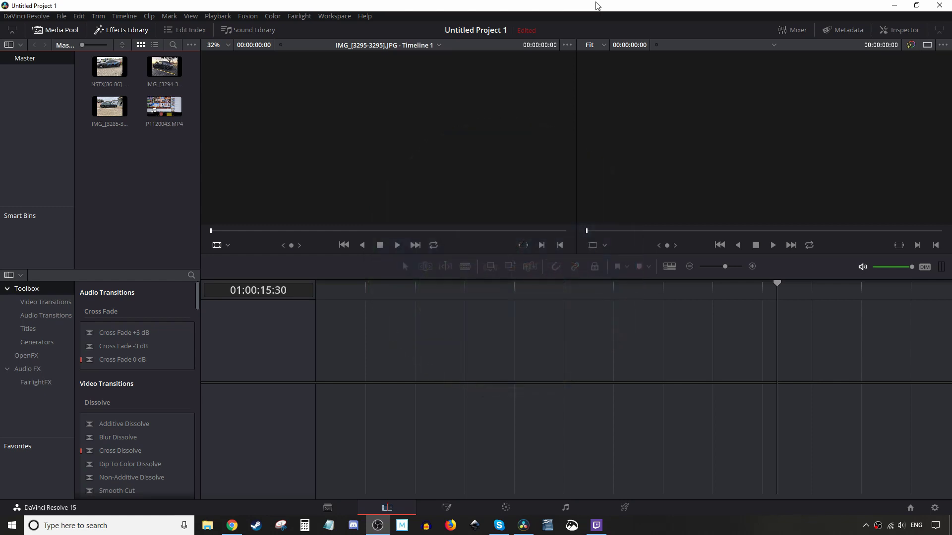
Bring Resolve to the front and preview P1120043.MP4 from the Media Pool in the source viewer.
left_click(597, 6)
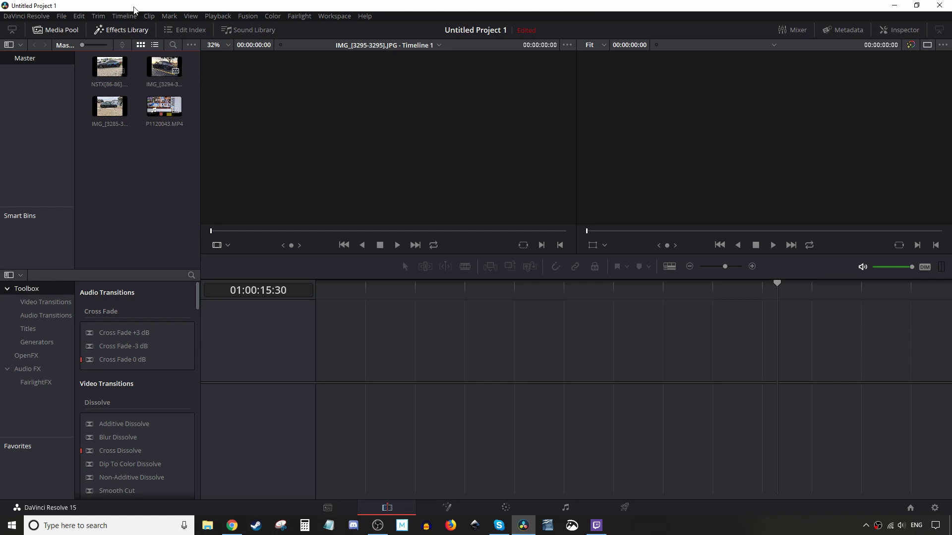
left_click(125, 84)
double_click(158, 113)
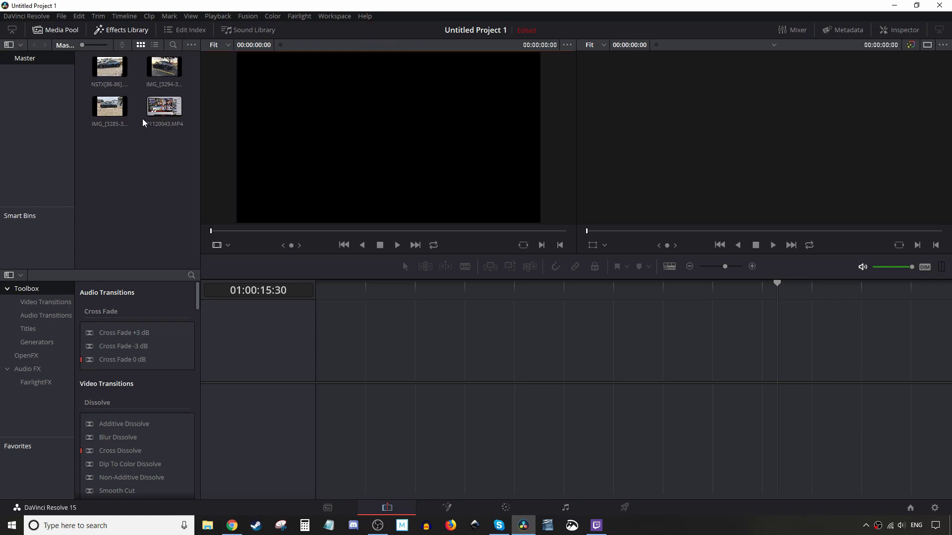
Place IMG_[3294-3294].JPG on a new Timeline 1 and enable Dynamic Zoom in the Inspector.
left_click(163, 69)
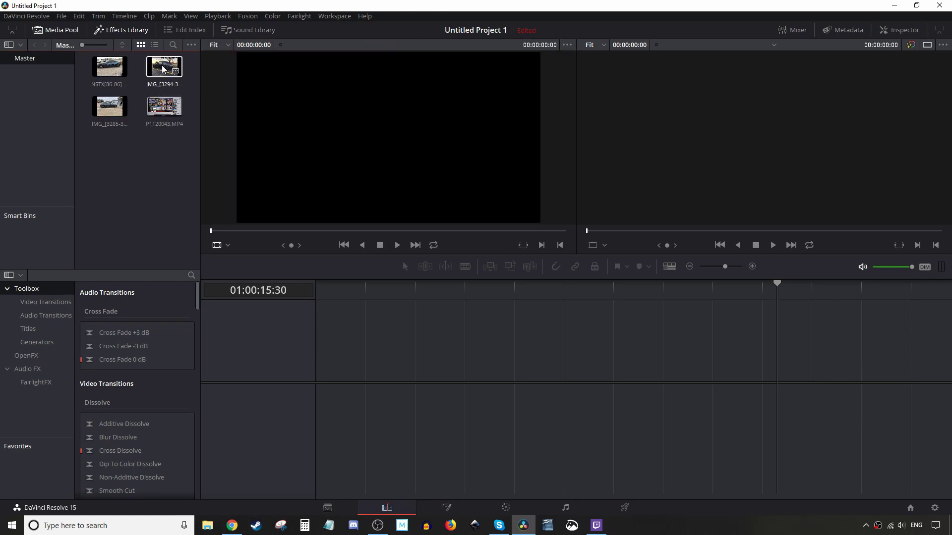
left_click_drag(163, 68, 323, 379)
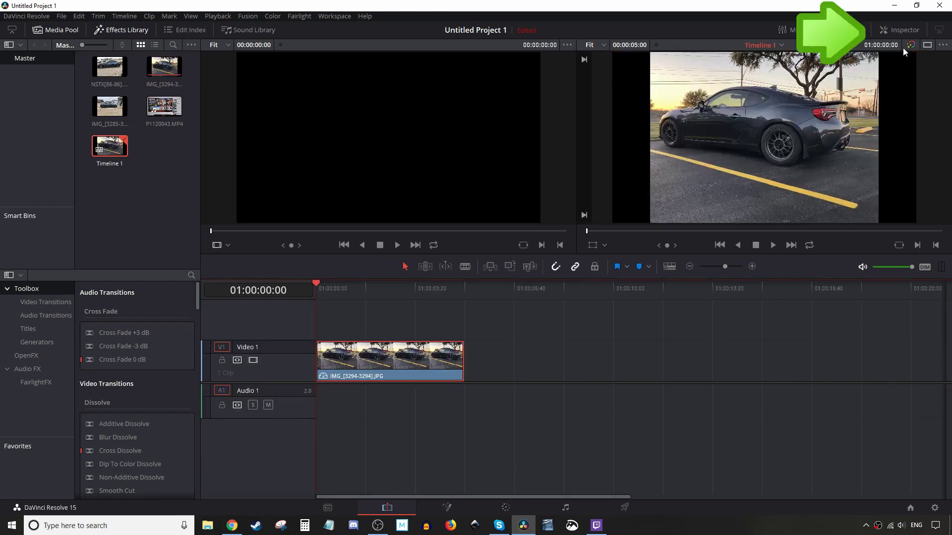
left_click(900, 30)
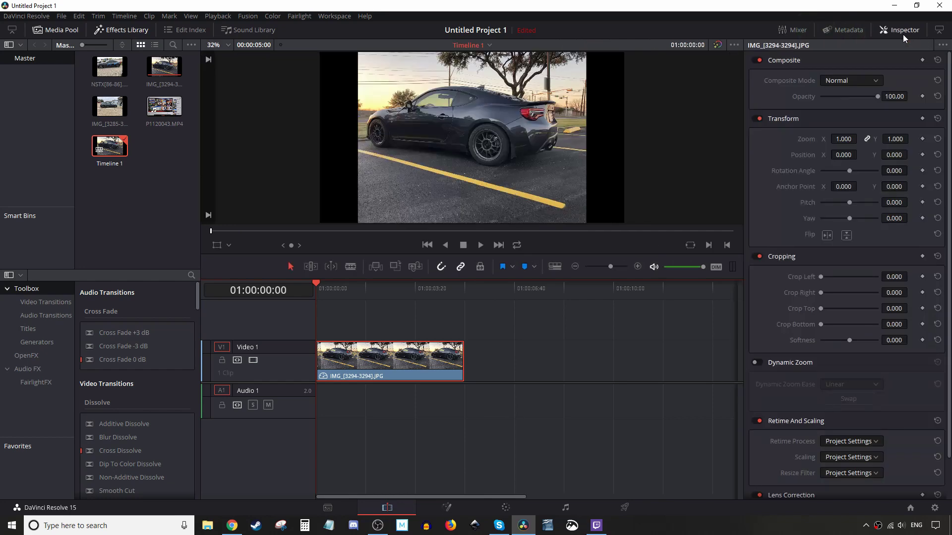
left_click(759, 362)
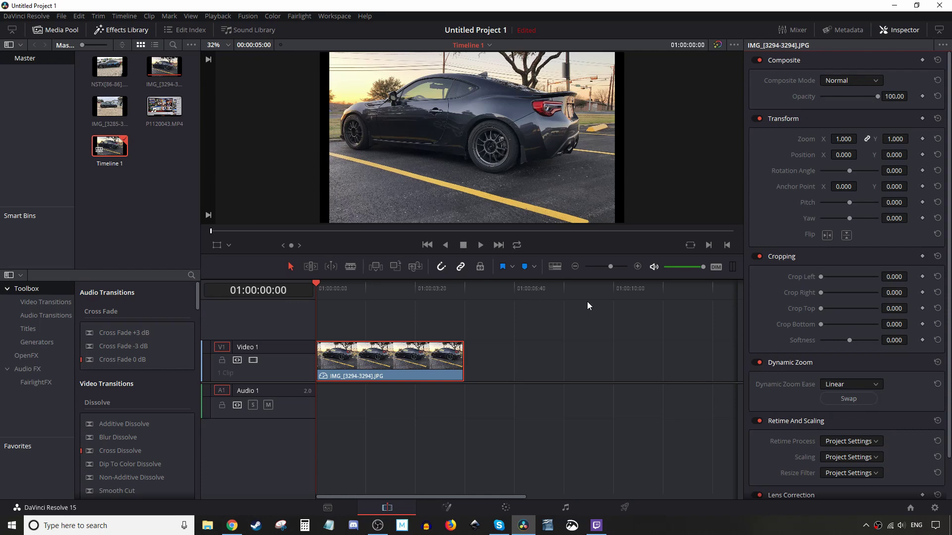
Set the viewer overlay to Dynamic Zoom to show the start and end boxes.
left_click(230, 245)
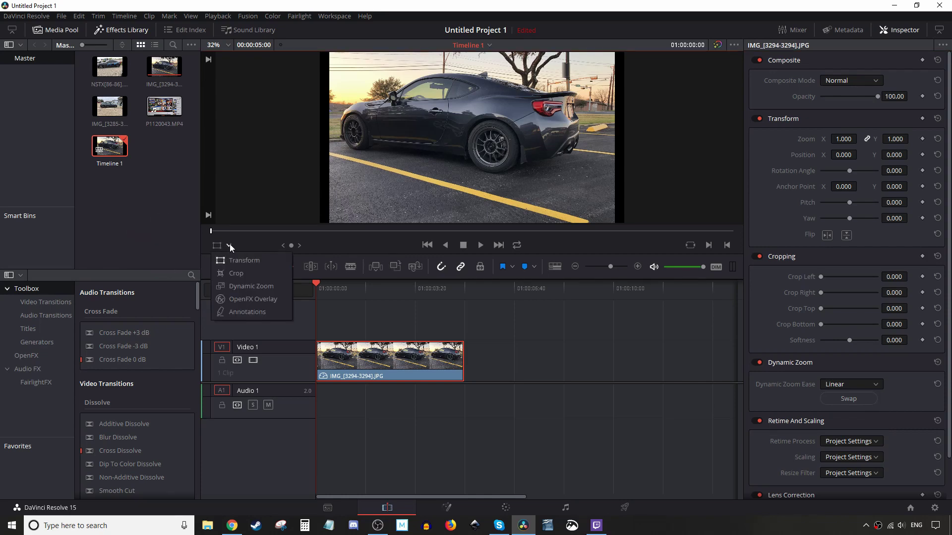
left_click(242, 286)
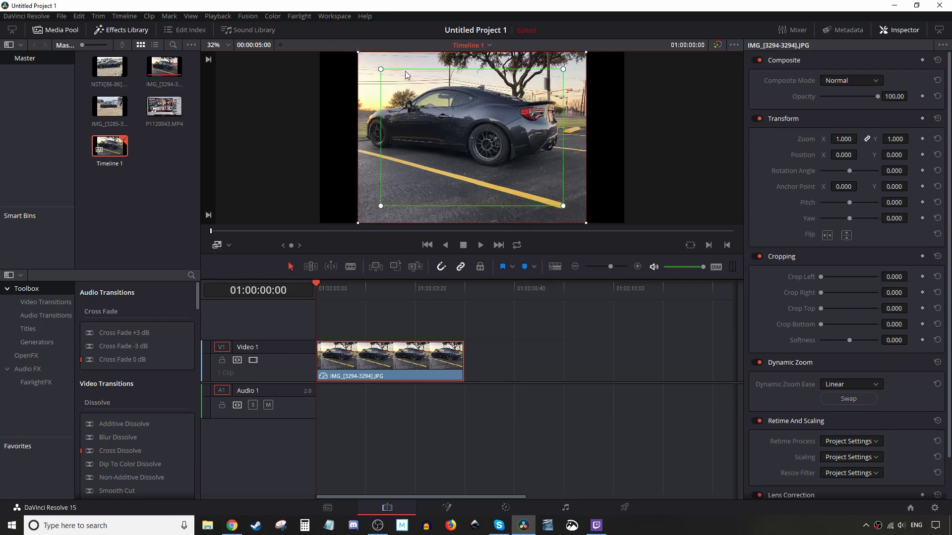
left_click(837, 398)
left_click(837, 397)
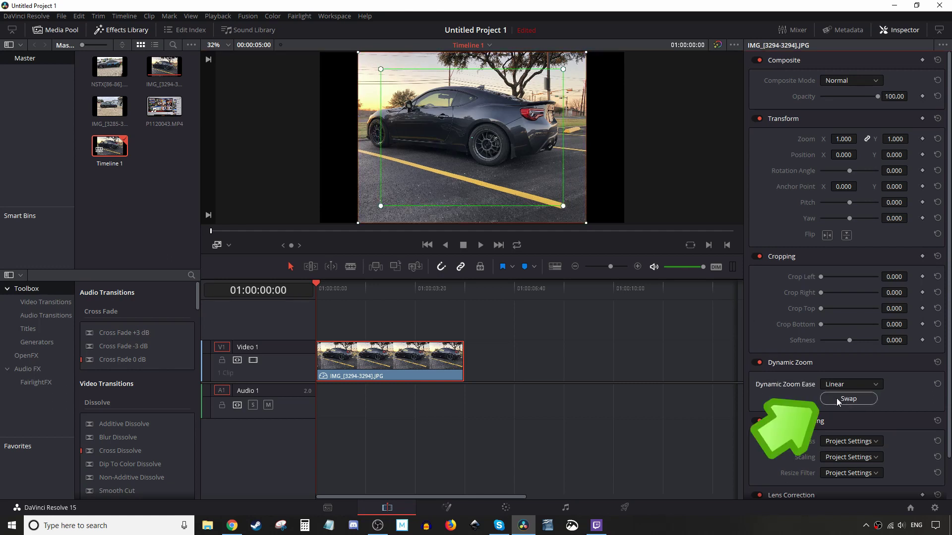
left_click(846, 398)
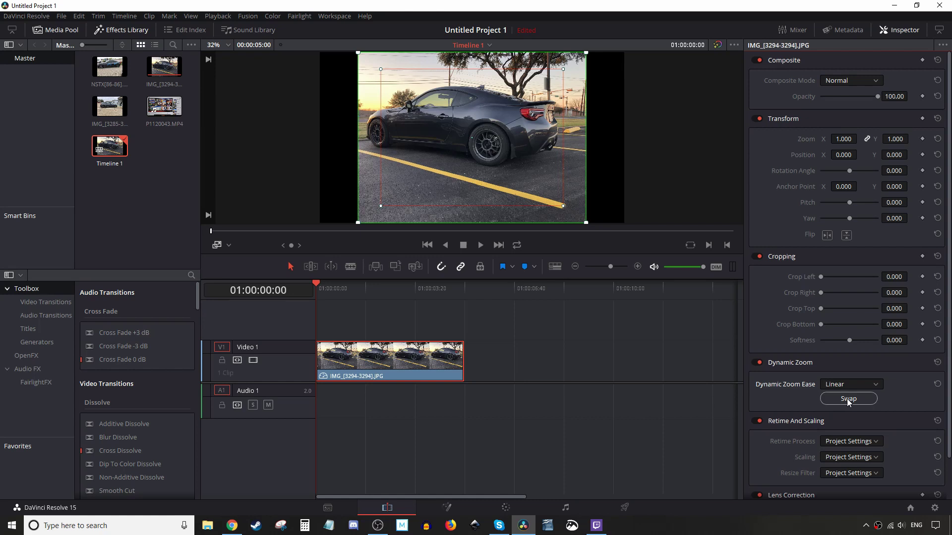
left_click(847, 399)
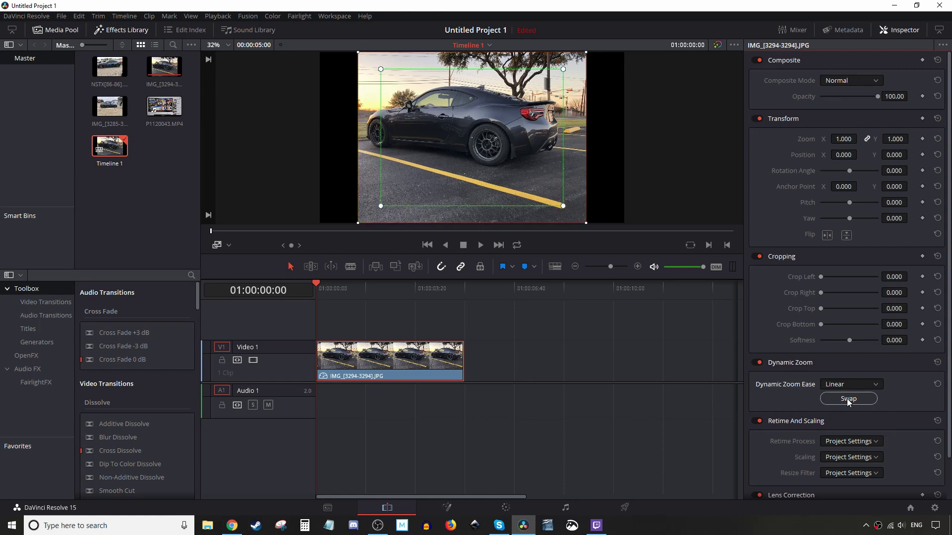
Swap so the zoom starts on the full frame, then fit the end box around the rear wheel.
left_click(847, 398)
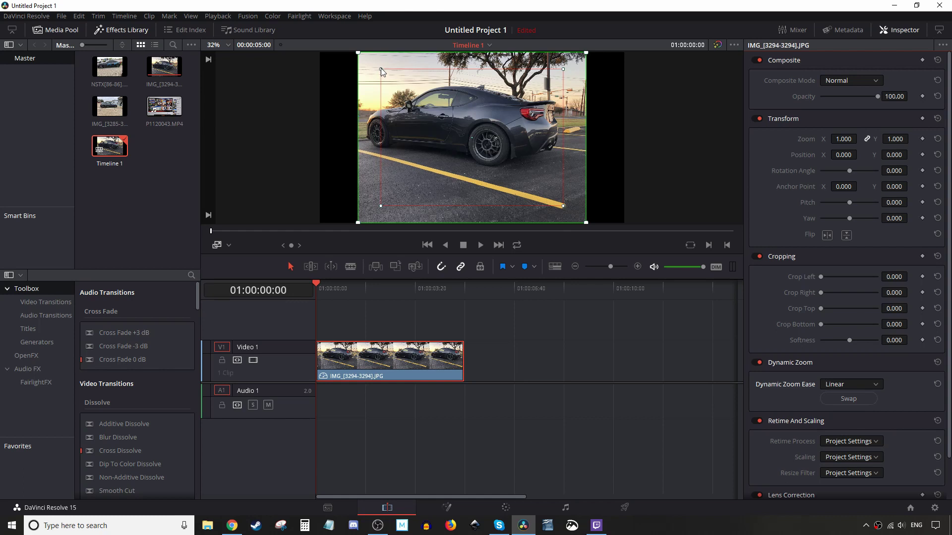
left_click_drag(381, 69, 431, 106)
left_click_drag(474, 132, 493, 136)
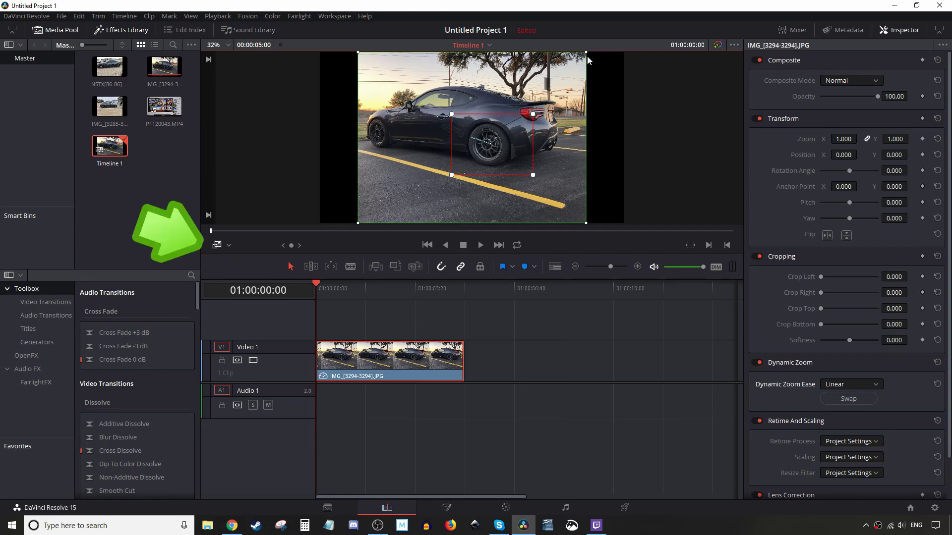
Hide the overlay, preview the push-in, and trim the car photo clip shorter.
left_click(217, 246)
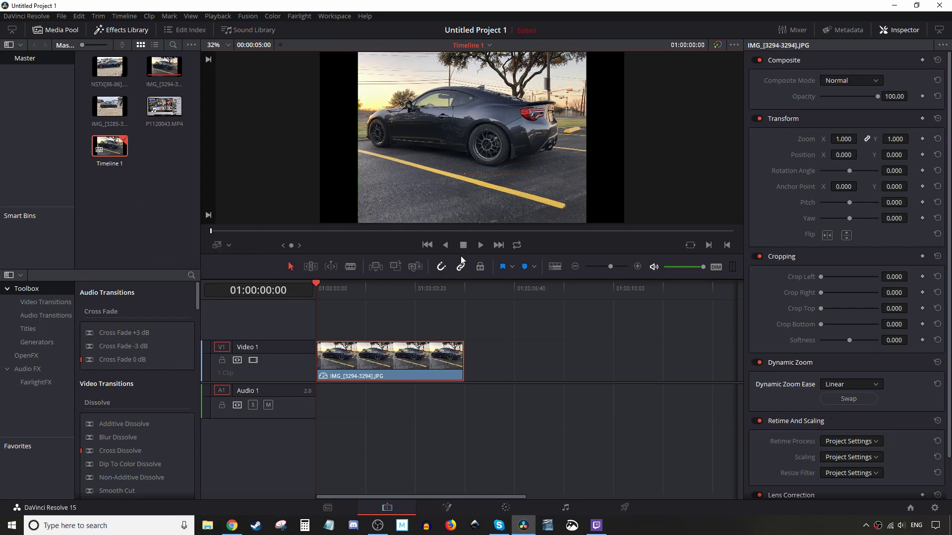
left_click(480, 246)
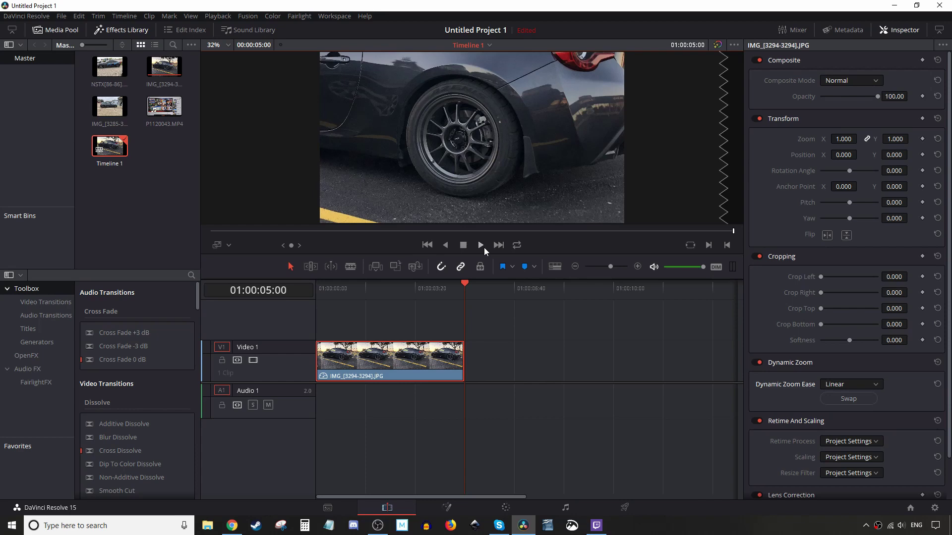
left_click_drag(462, 350, 371, 359)
key("Home")
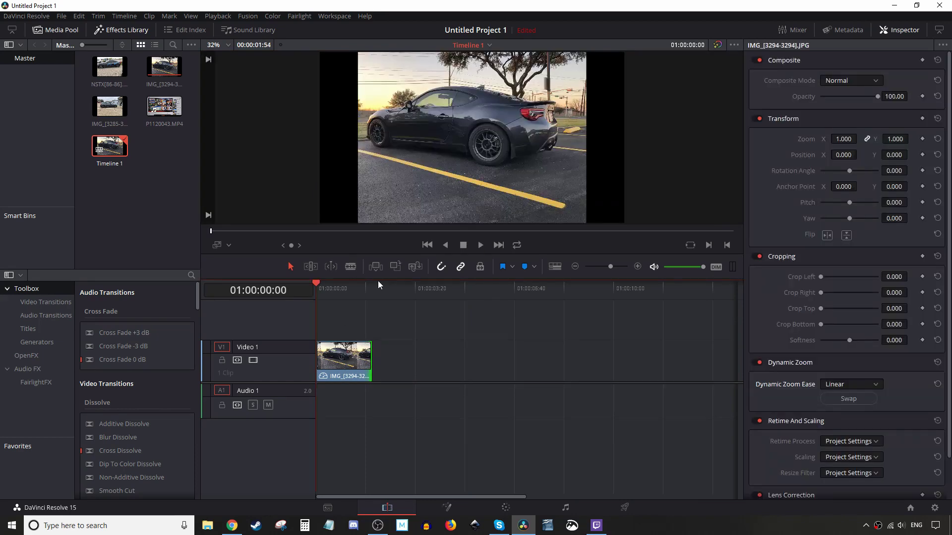
left_click(480, 245)
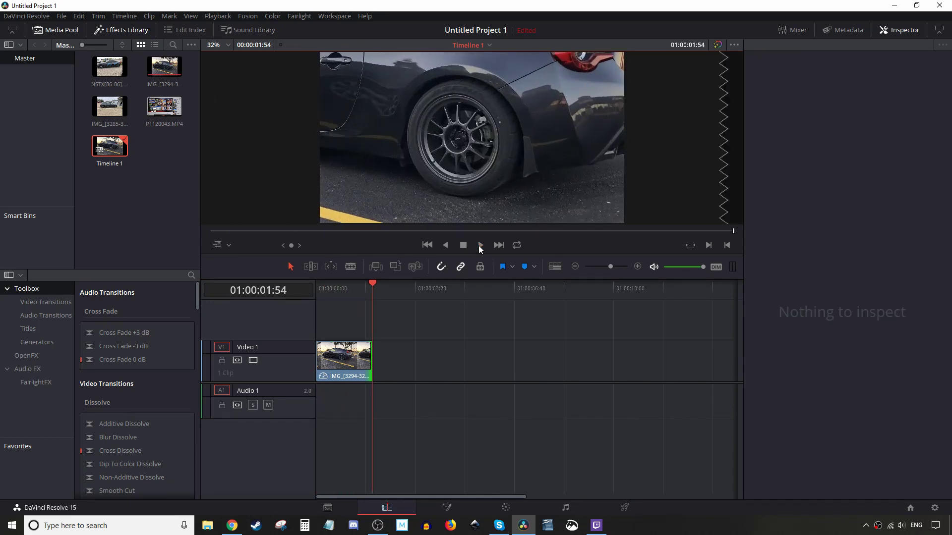
Stretch the car photo clip out to 00:00:13:38 and replay the slower zoom.
left_click_drag(371, 357, 340, 357)
left_click_drag(372, 286, 316, 283)
left_click(480, 245)
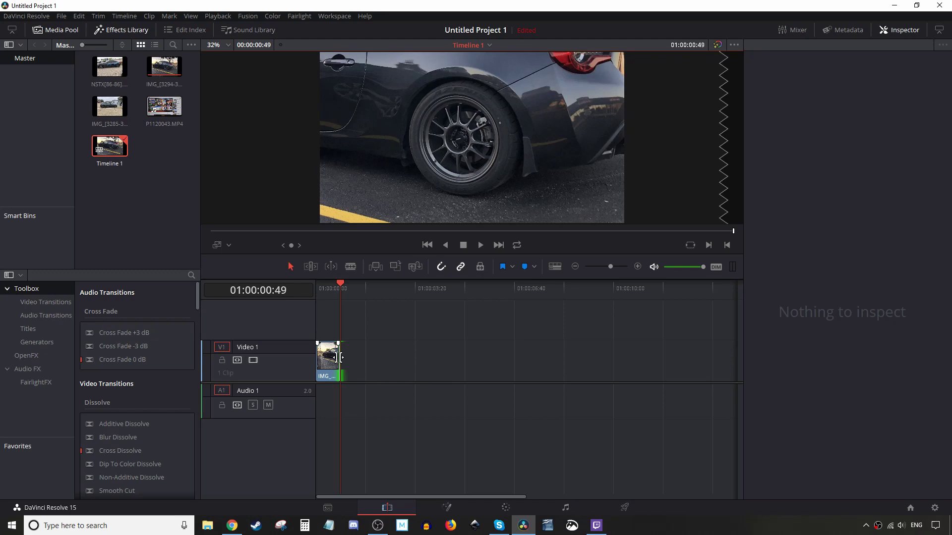
left_click_drag(340, 357, 721, 357)
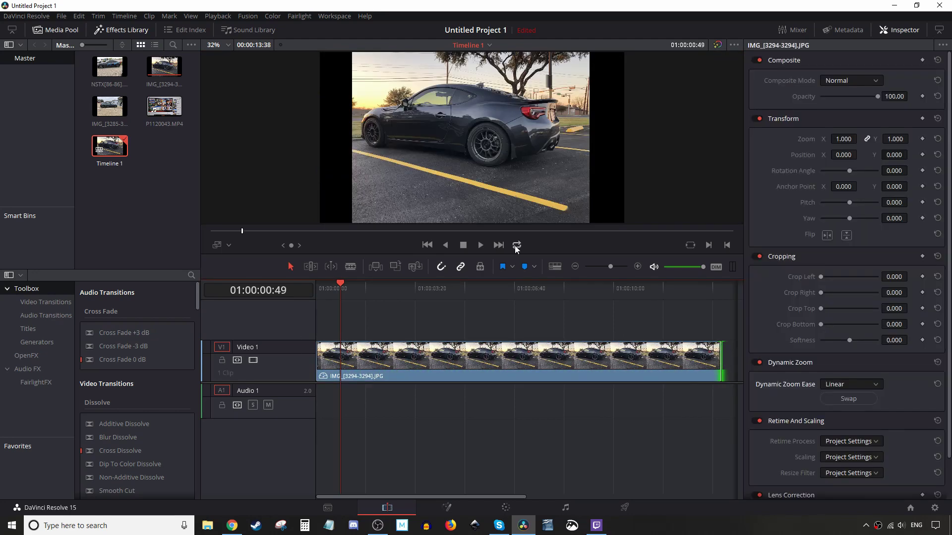
left_click(480, 245)
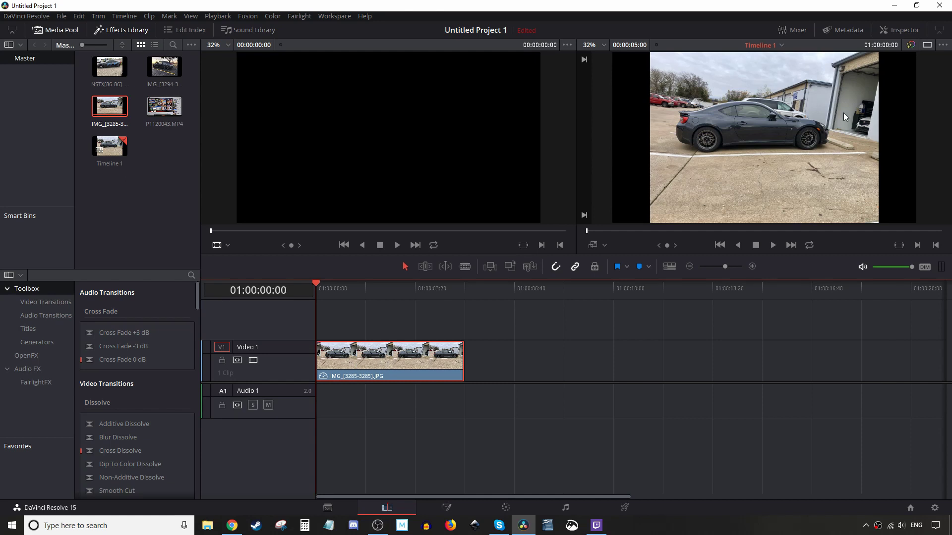
Enable Dynamic Zoom on IMG_[3285-3285].JPG in the Inspector with Linear ease.
left_click(906, 29)
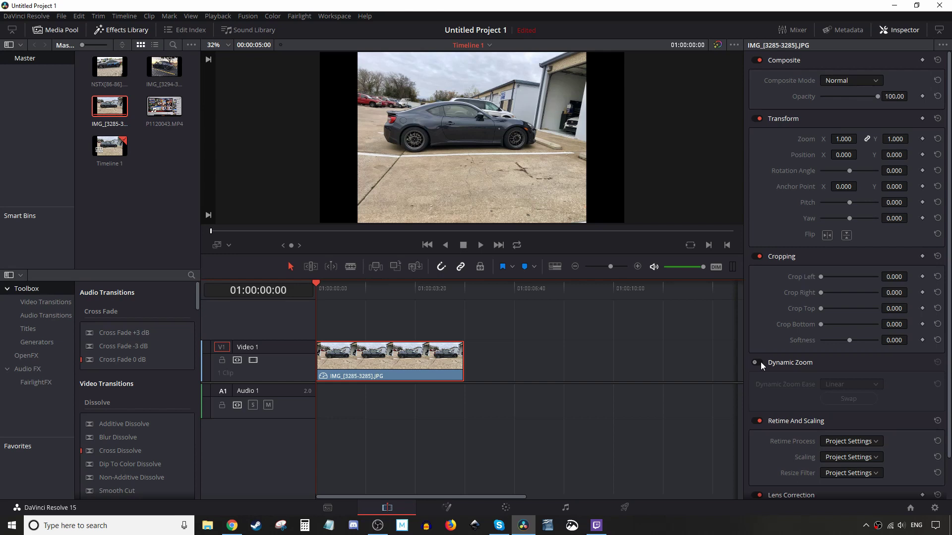
left_click(755, 362)
left_click(852, 385)
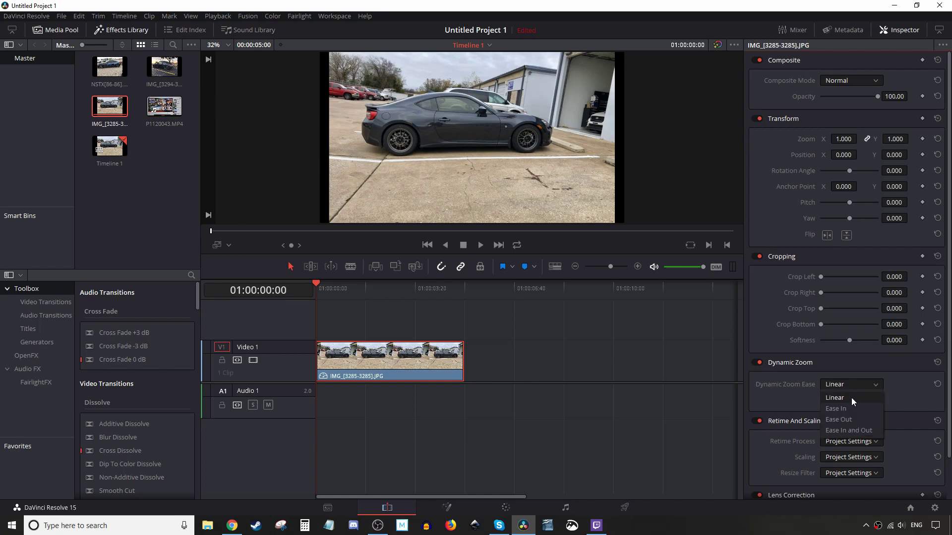
left_click(846, 397)
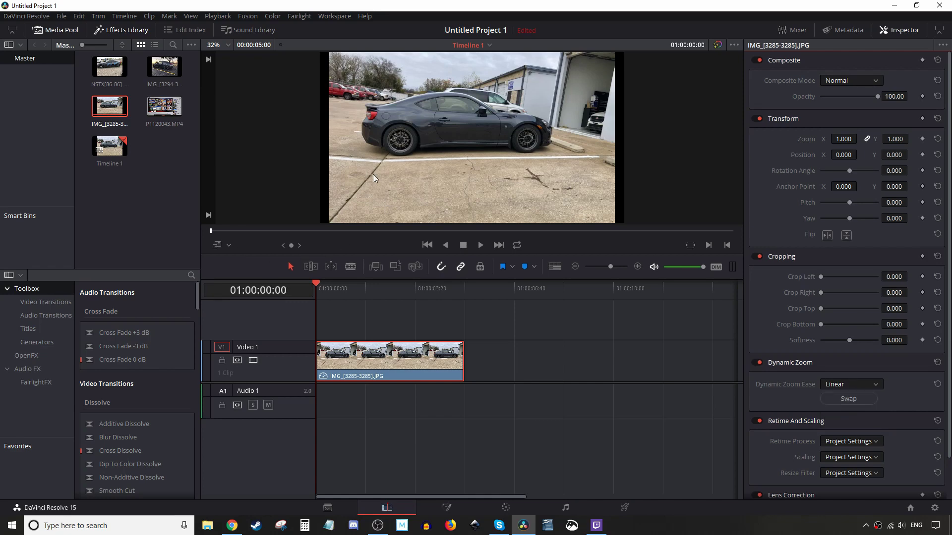
Show the Dynamic Zoom frames over the second car photo in the viewer.
left_click(229, 245)
left_click(229, 286)
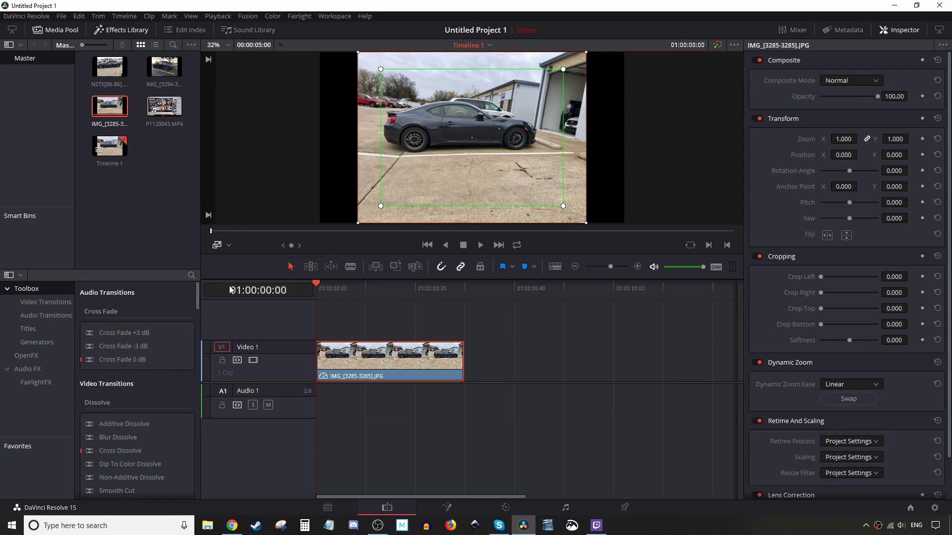
left_click(216, 247)
left_click(217, 245)
left_click(216, 245)
Swap the zoom frames and fit the start frame tightly around the car.
left_click(848, 399)
left_click_drag(507, 163, 503, 145)
left_click_drag(559, 191, 550, 182)
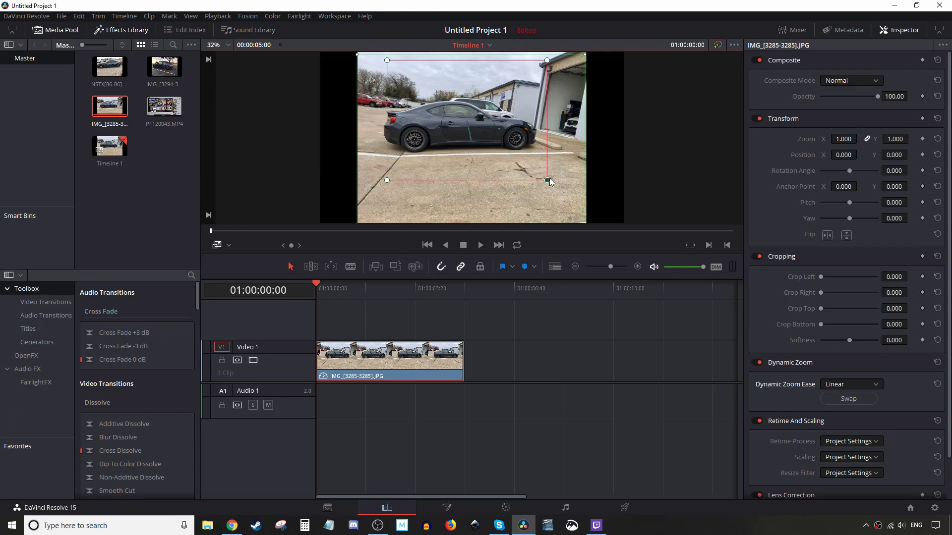
left_click_drag(524, 147, 517, 146)
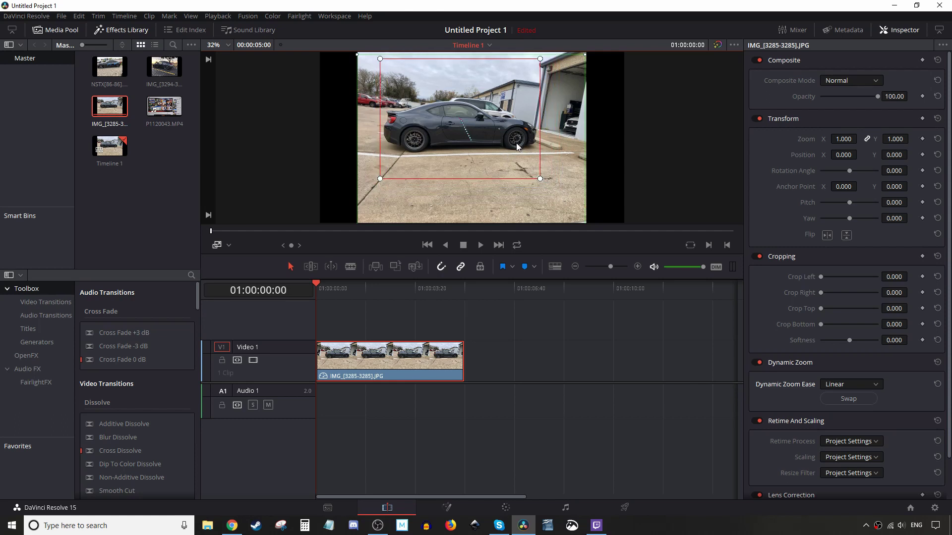
left_click_drag(578, 73, 579, 71)
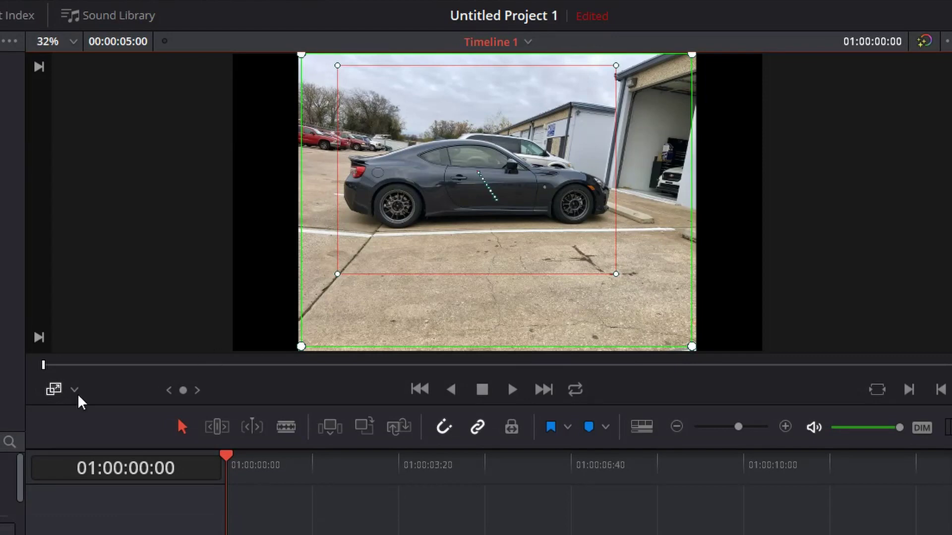
Hide the zoom frames and play back the second car photo's zoom.
left_click(52, 388)
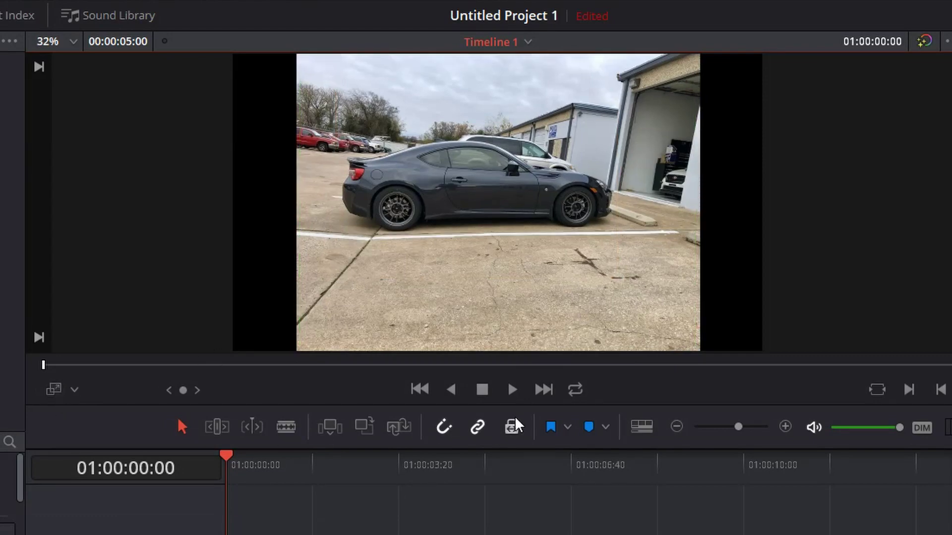
left_click(504, 386)
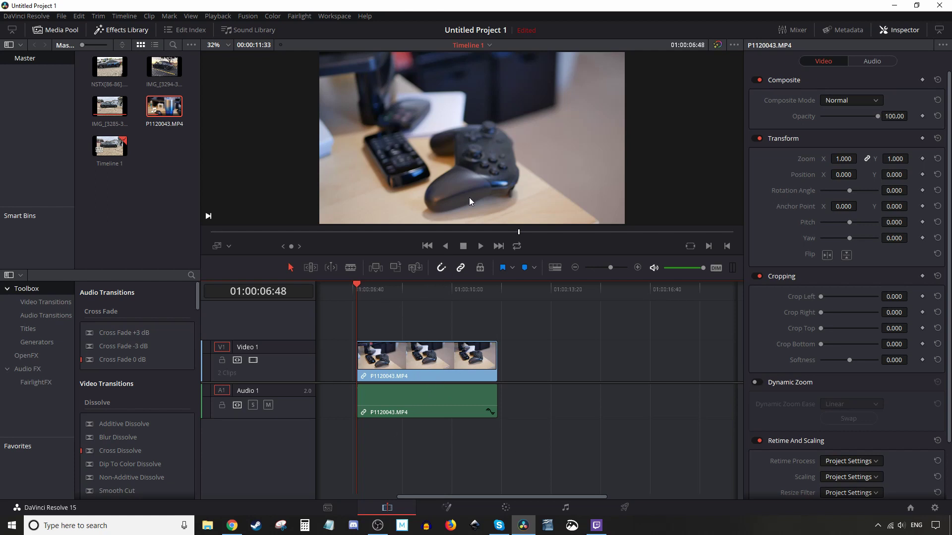
left_click(480, 245)
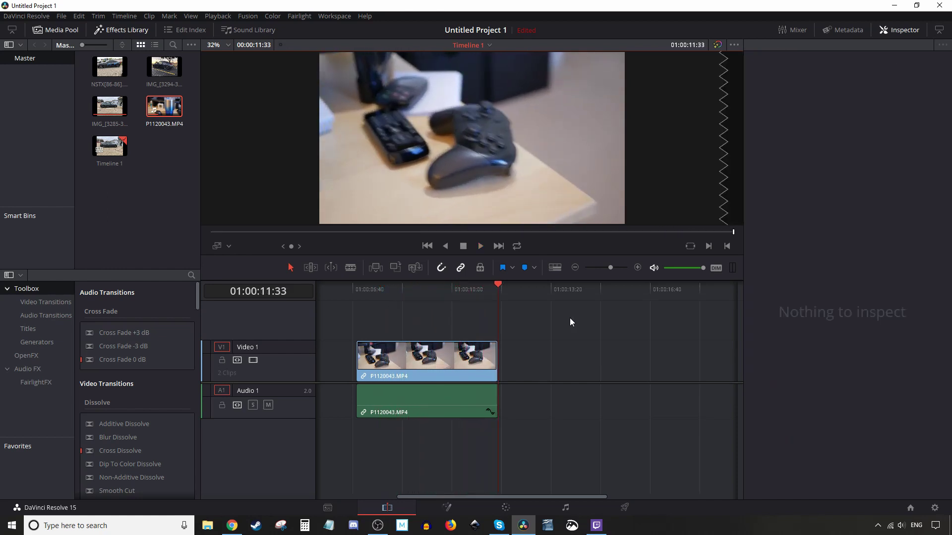
left_click_drag(498, 286, 357, 290)
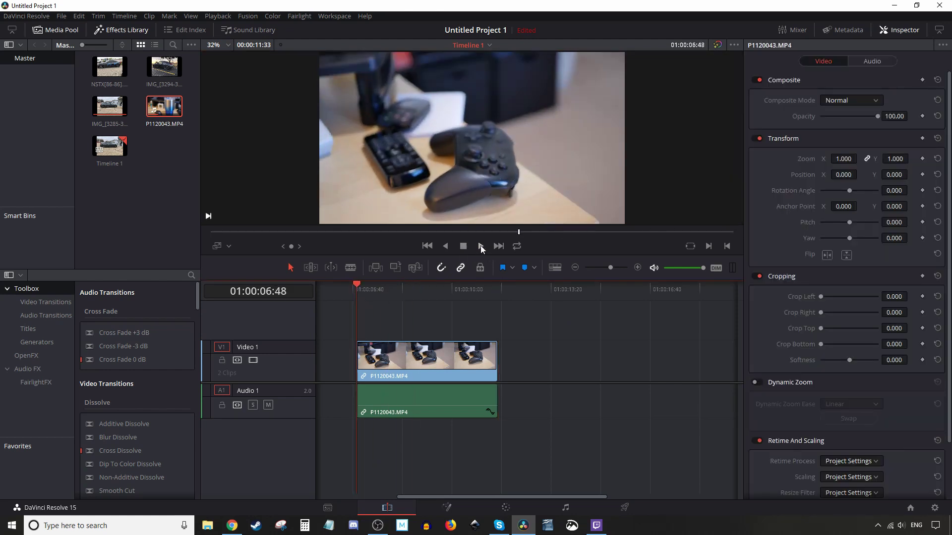
left_click_drag(362, 295, 379, 295)
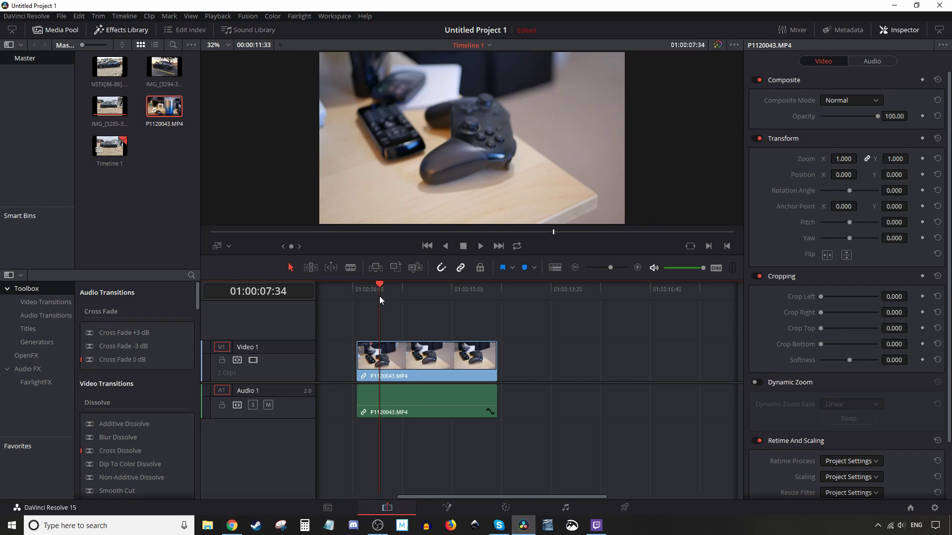
Select the P1120043.MP4 controller clip and enable Dynamic Zoom in the Inspector.
key("shift+i")
left_click(409, 354)
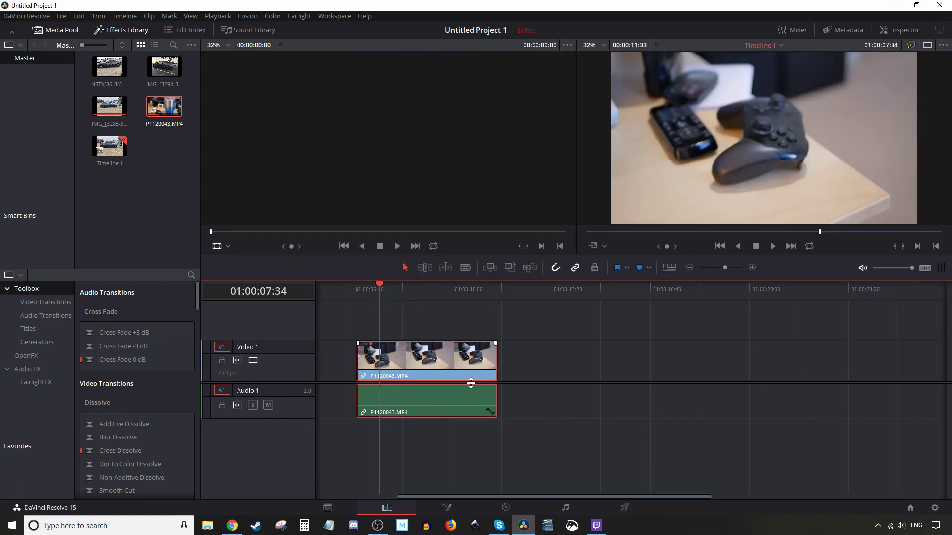
left_click(906, 33)
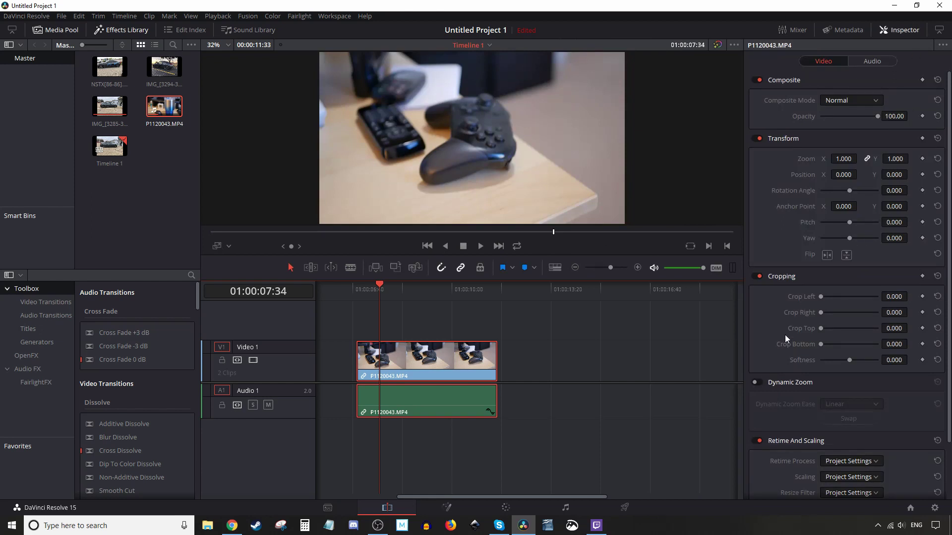
left_click(759, 382)
Show the Dynamic Zoom overlay and tighten the green frame around the game controller.
left_click(229, 246)
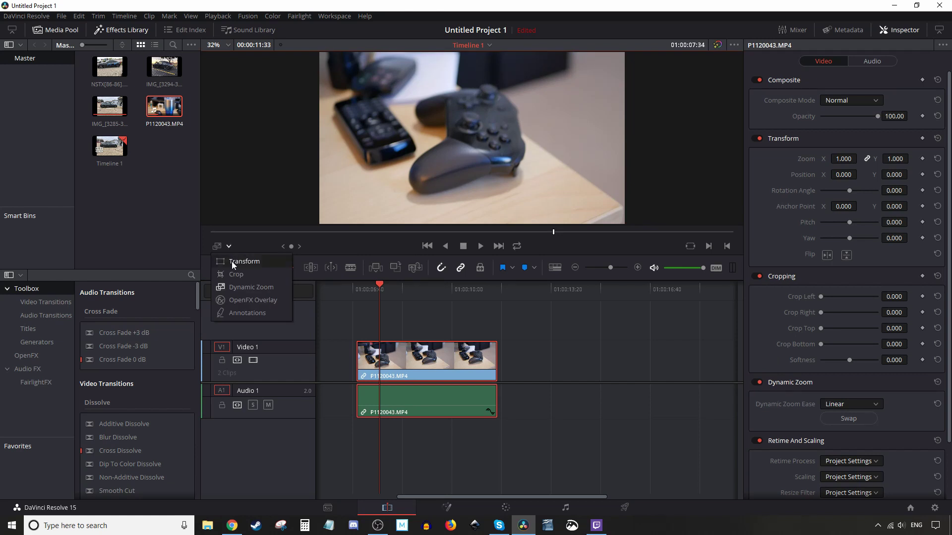
left_click(243, 289)
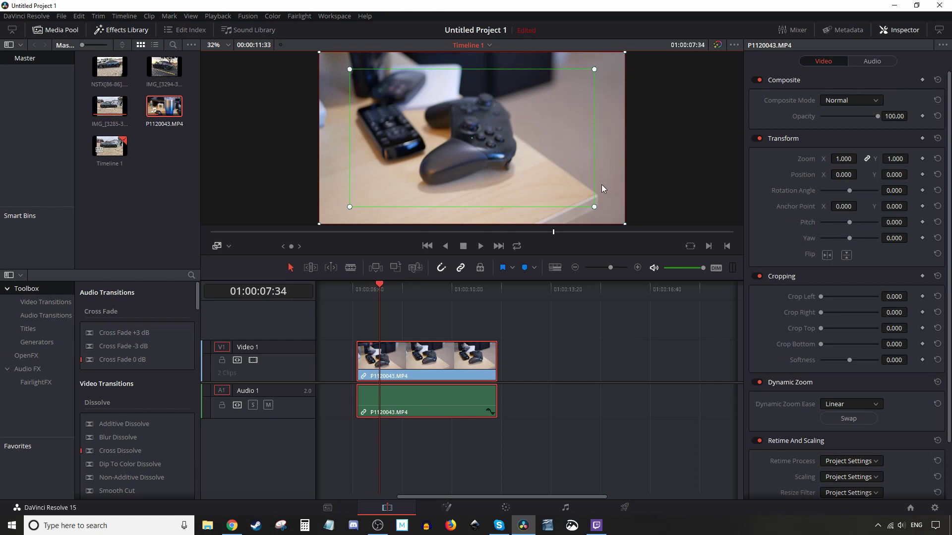
left_click_drag(594, 207, 516, 177)
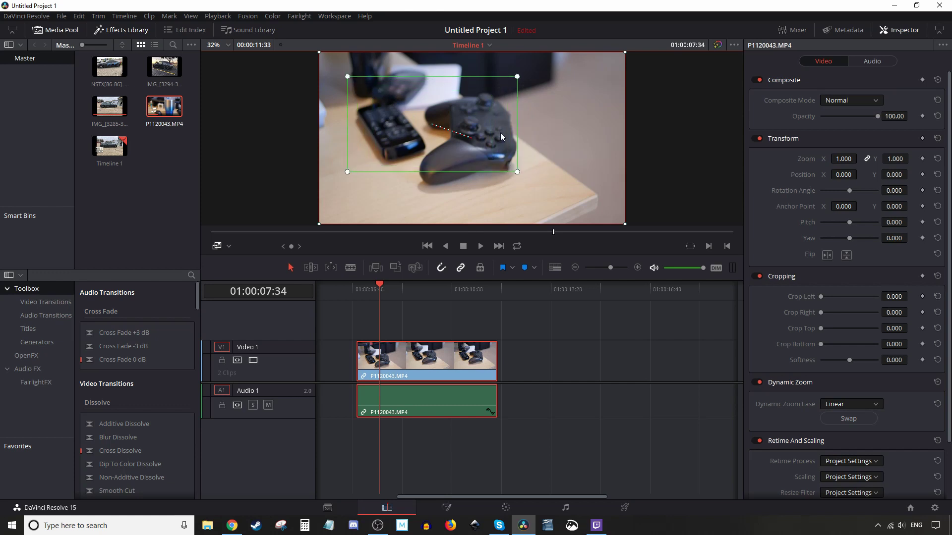
left_click_drag(501, 132, 505, 143)
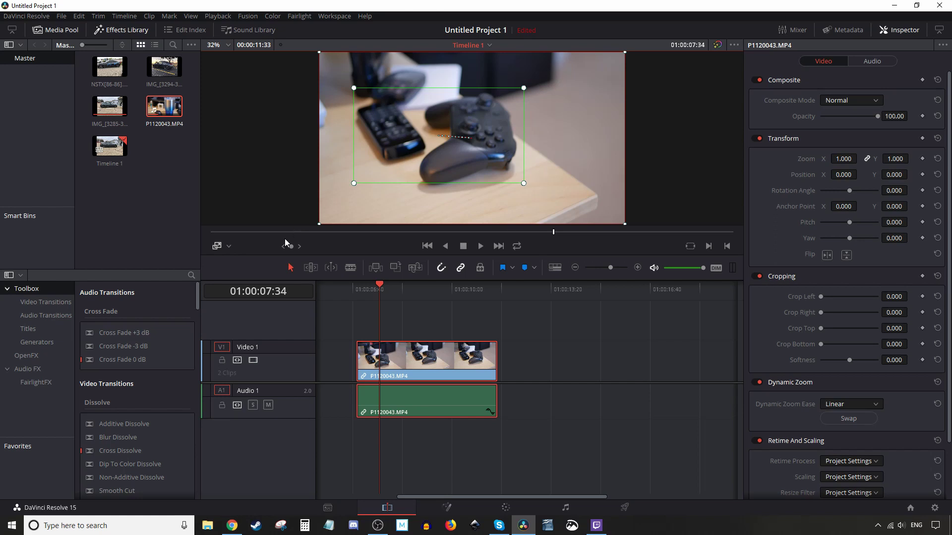
left_click(215, 247)
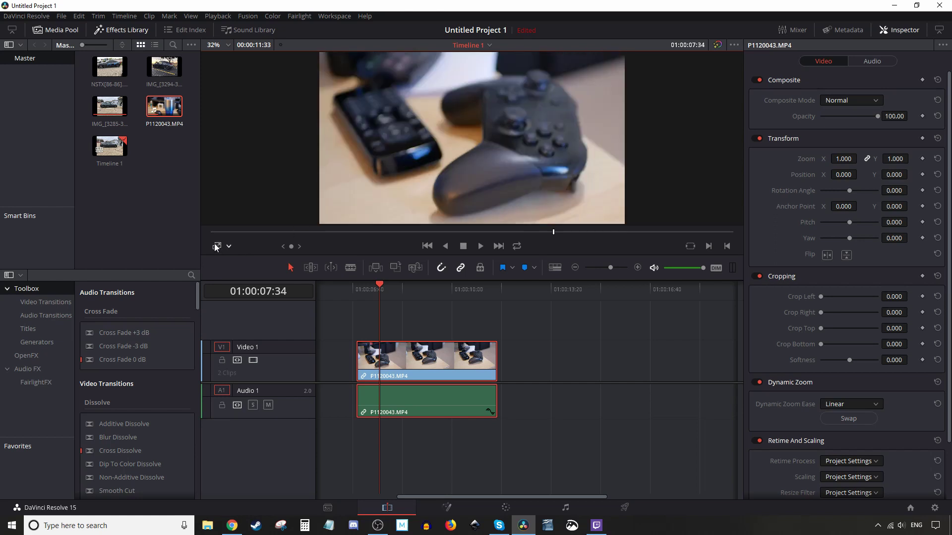
left_click_drag(381, 287, 359, 288)
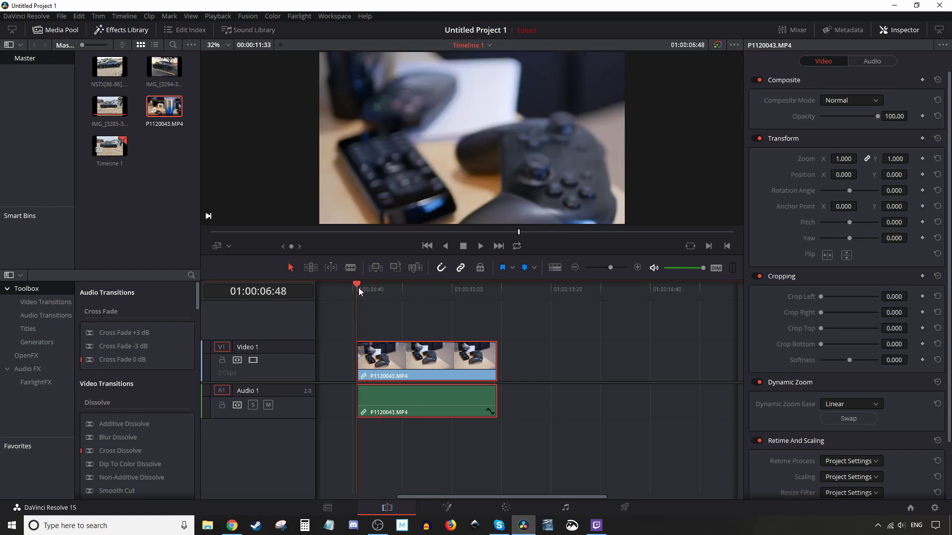
left_click(480, 246)
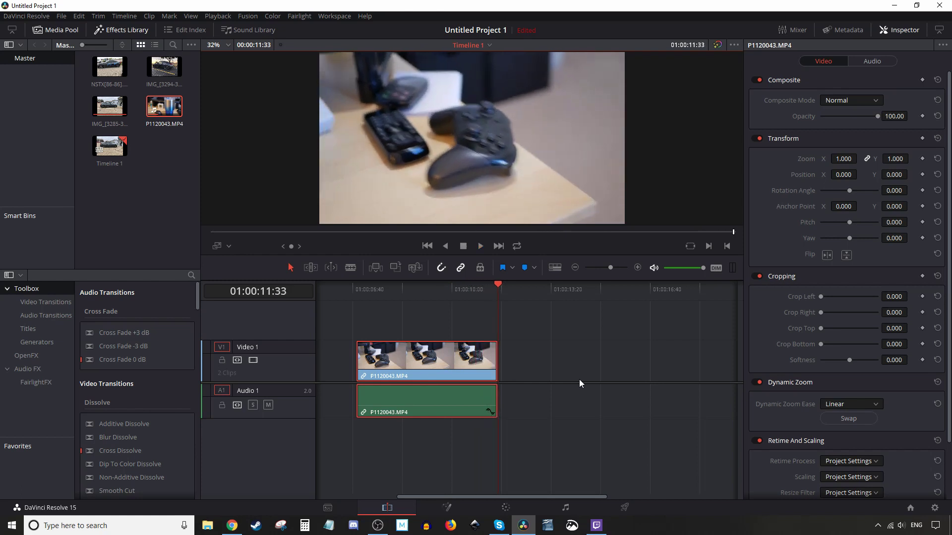
left_click_drag(496, 285, 349, 277)
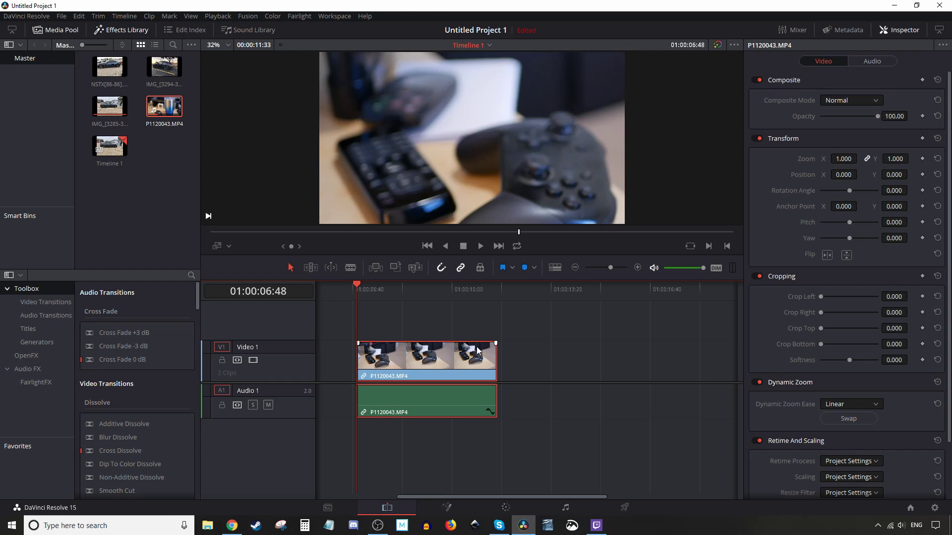
Render cache the controller clip's color output via Clip menu, then play it from just before.
left_click(147, 16)
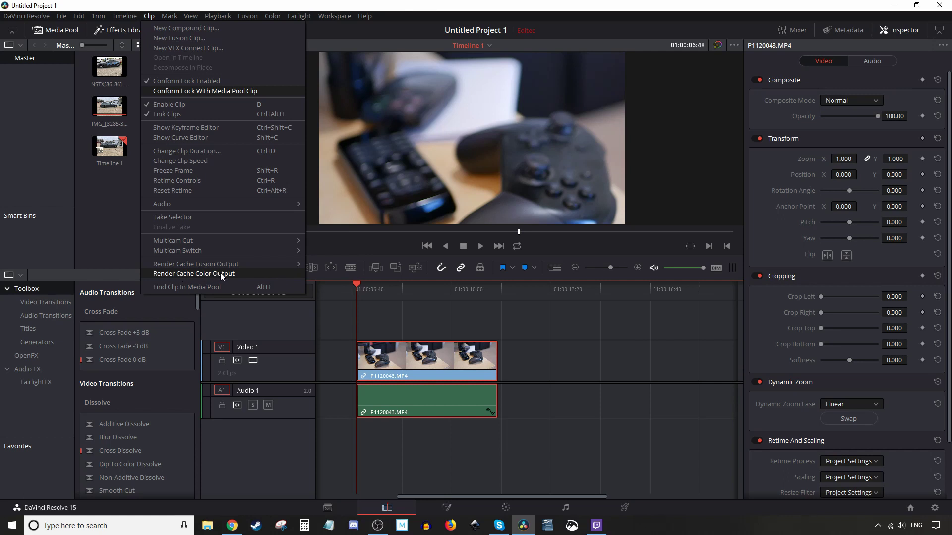
left_click(243, 274)
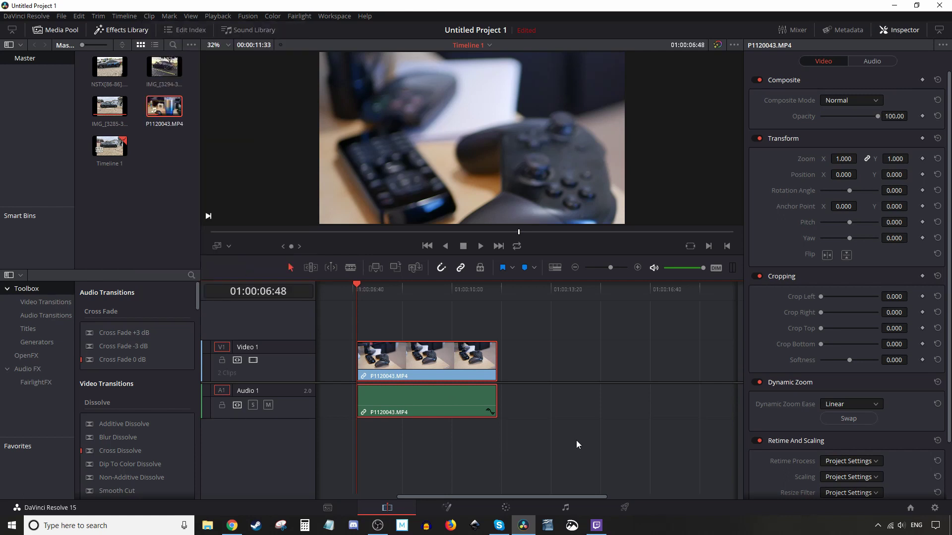
left_click_drag(337, 286, 346, 285)
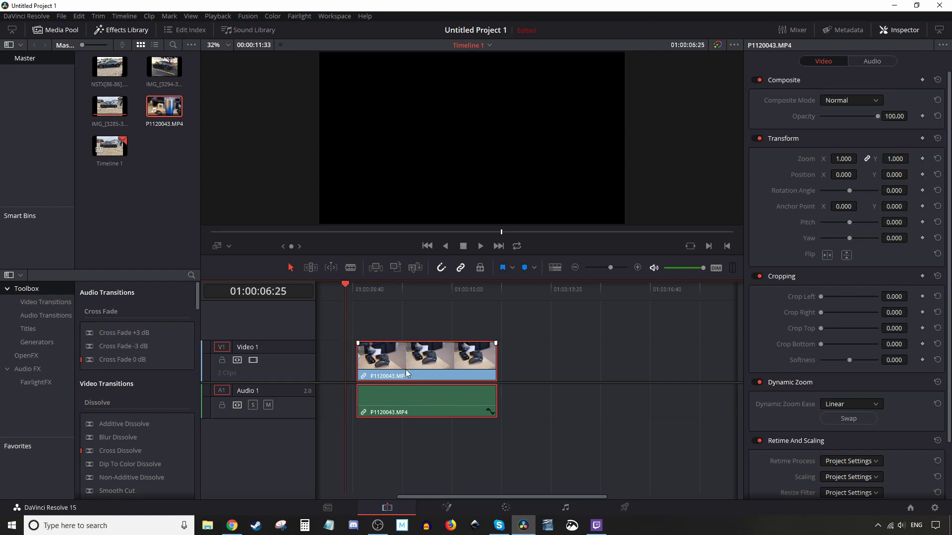
left_click(481, 247)
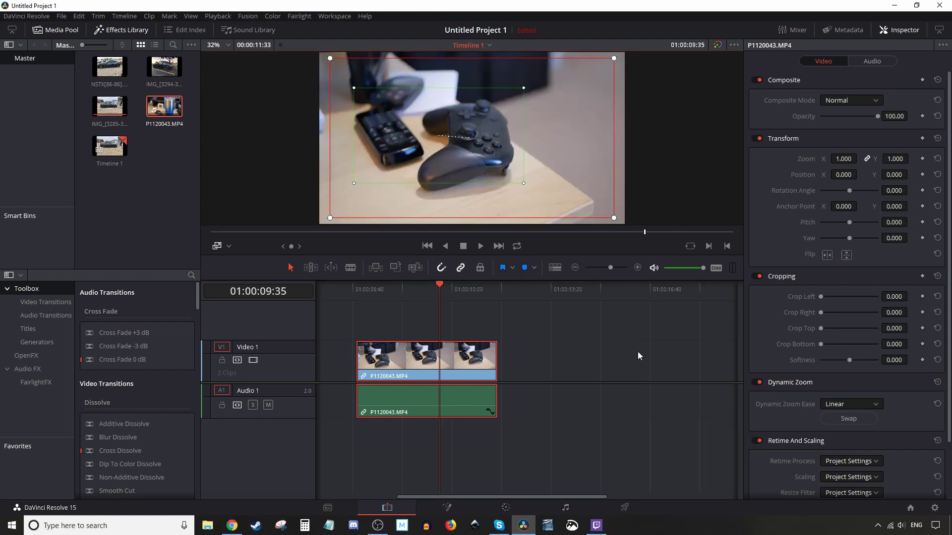